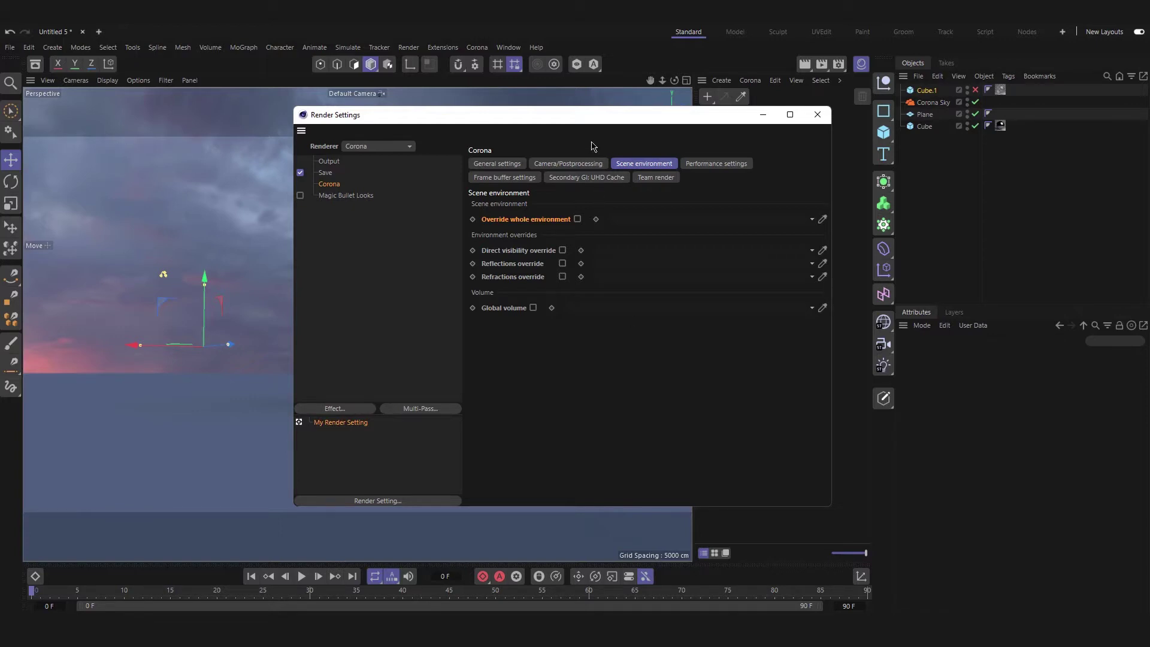
Step: Link the HDRI material to Override whole environment to show the sunset sky, then disable the override
drag(583, 118, 374, 114)
click(369, 215)
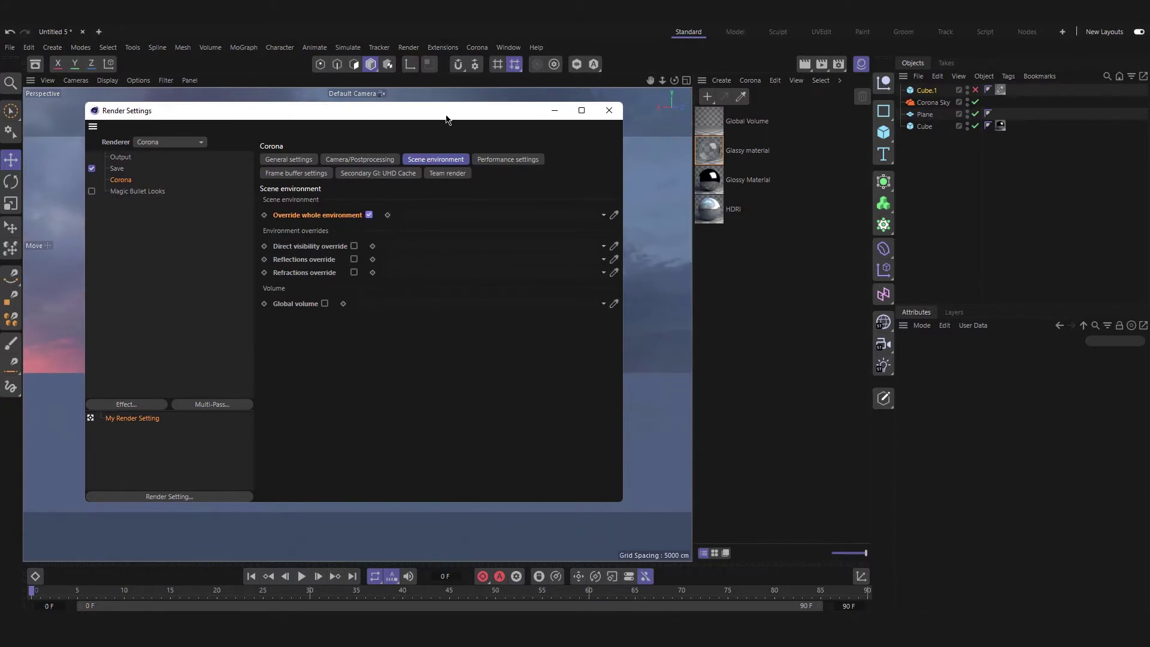
drag(444, 115, 492, 98)
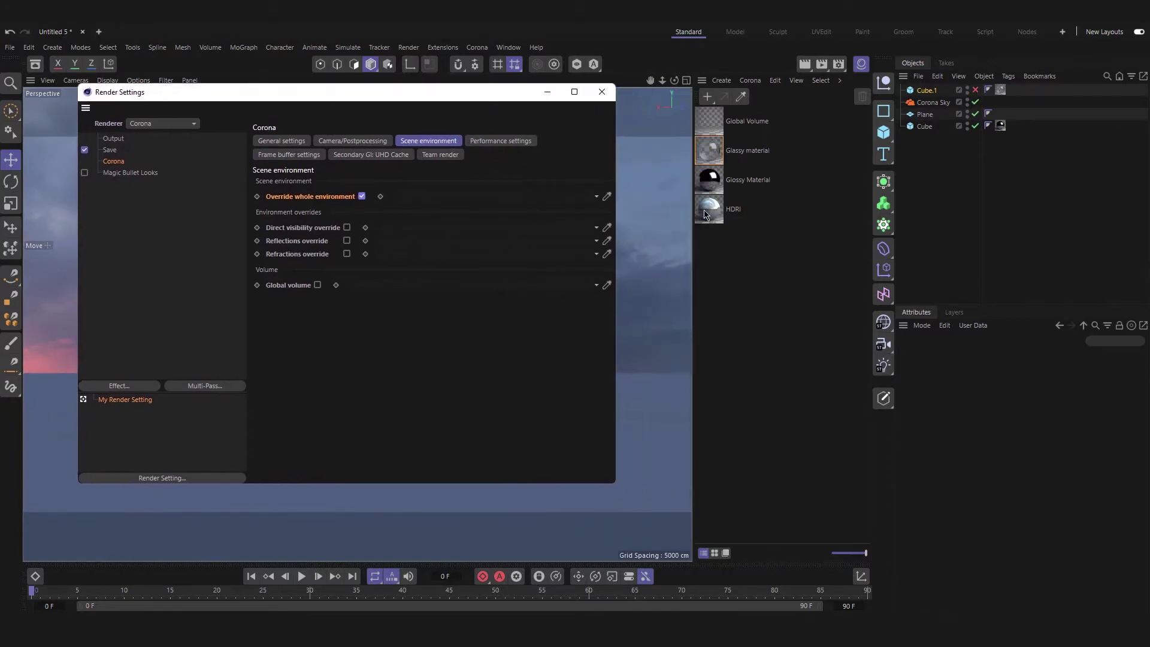
click(603, 201)
drag(417, 93, 924, 127)
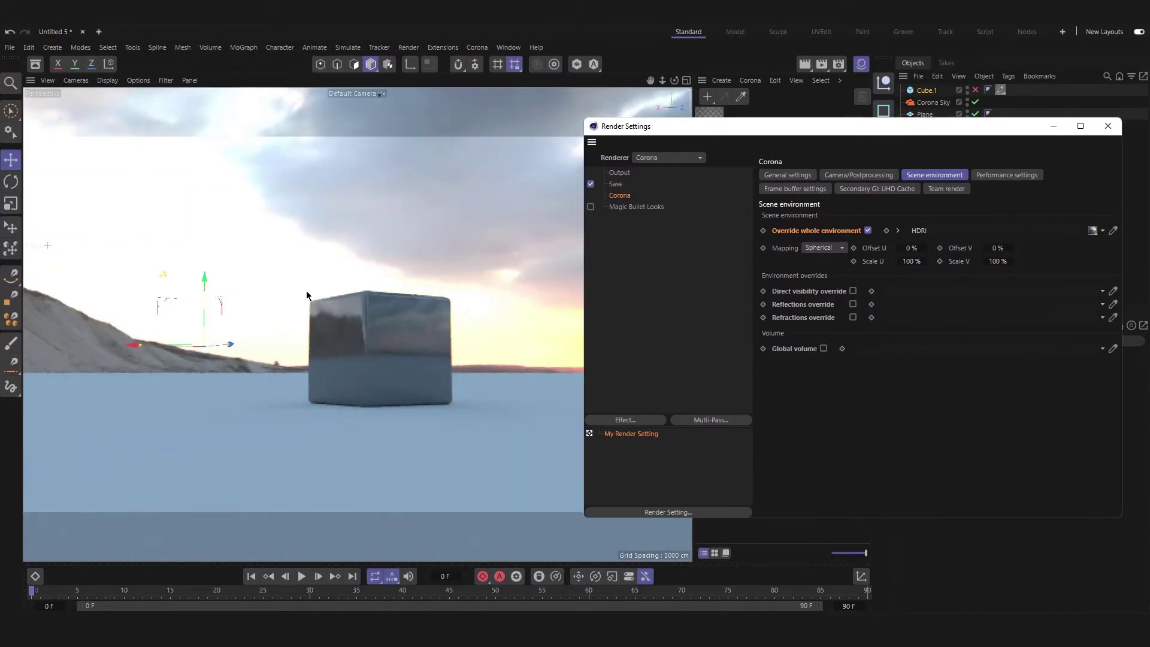
drag(810, 127, 372, 92)
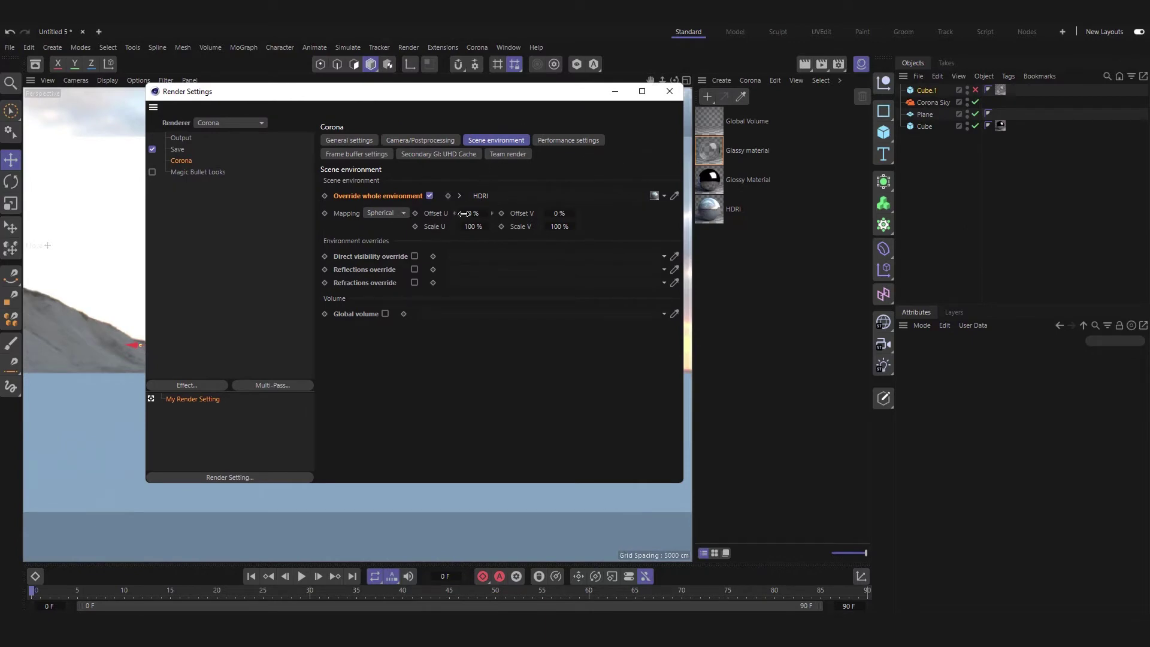
click(785, 254)
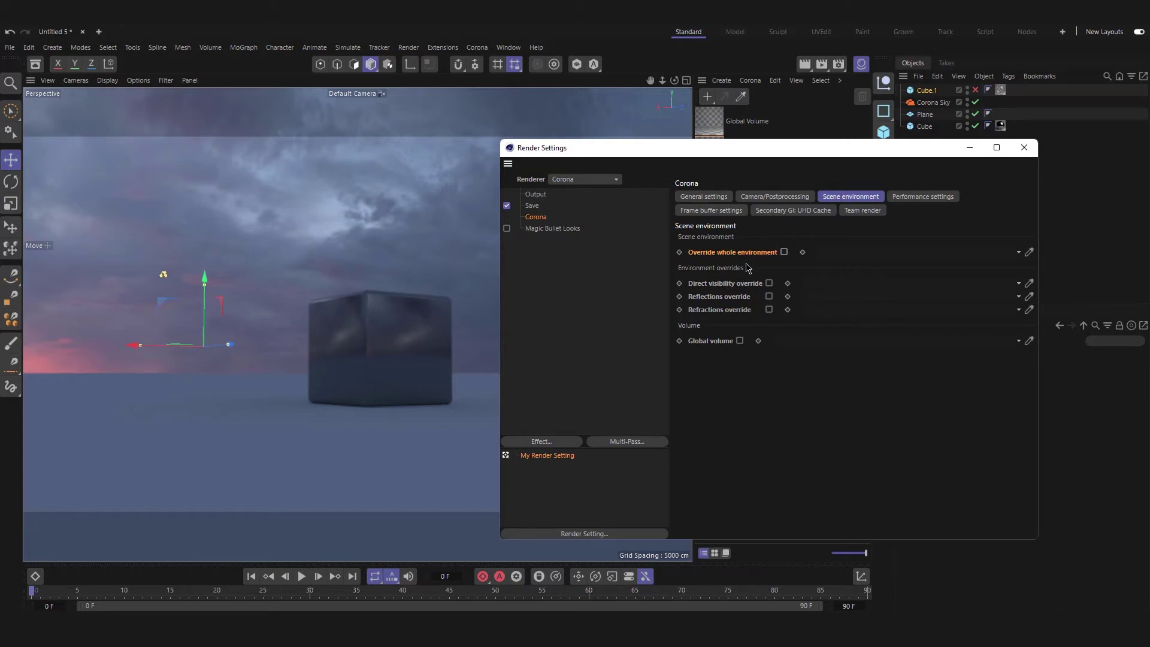
Step: Enable Direct visibility override with the HDRI material, check the viewport background, then disable it
drag(747, 147, 300, 130)
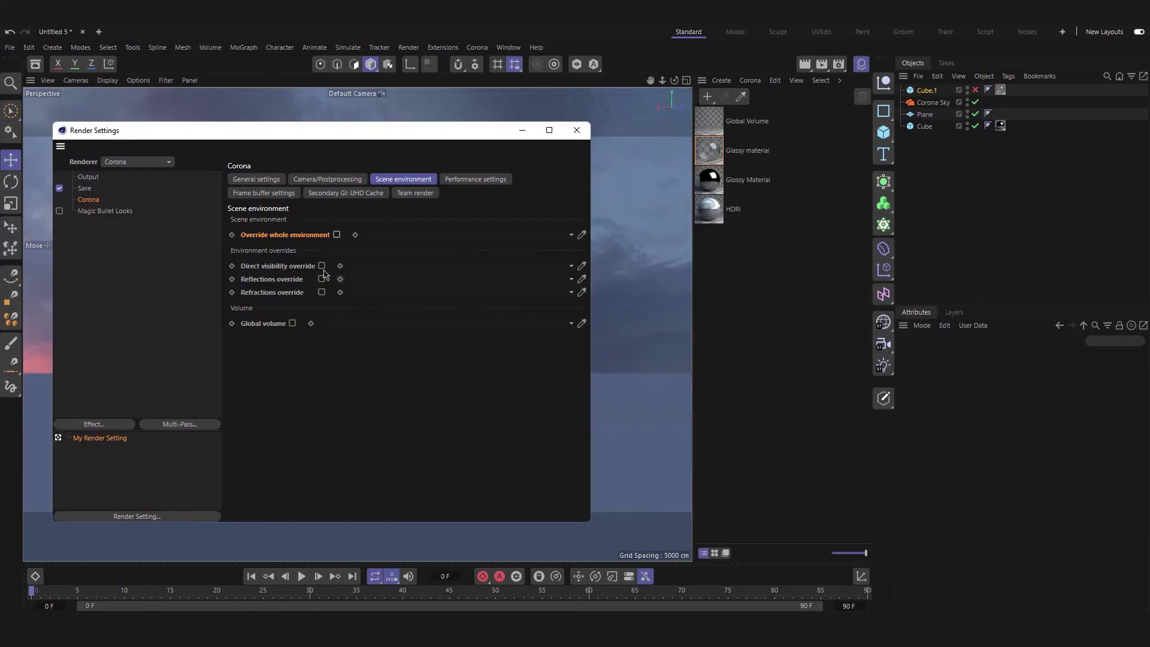
click(321, 266)
drag(710, 213, 390, 264)
drag(390, 140, 947, 152)
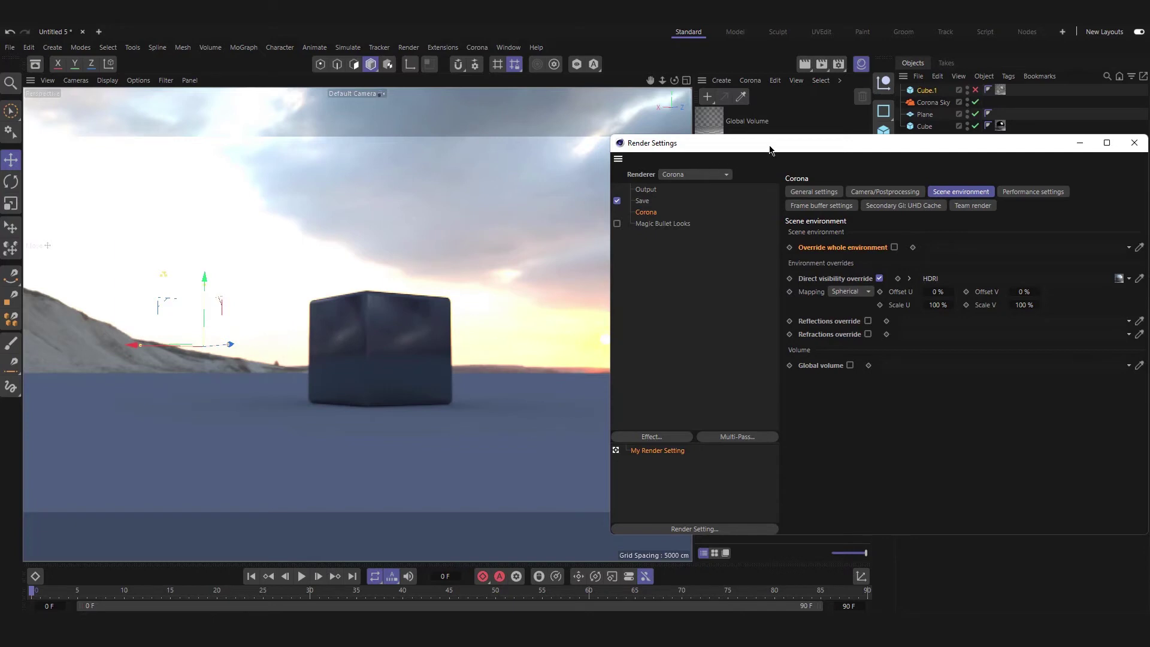
drag(772, 144, 425, 115)
click(531, 250)
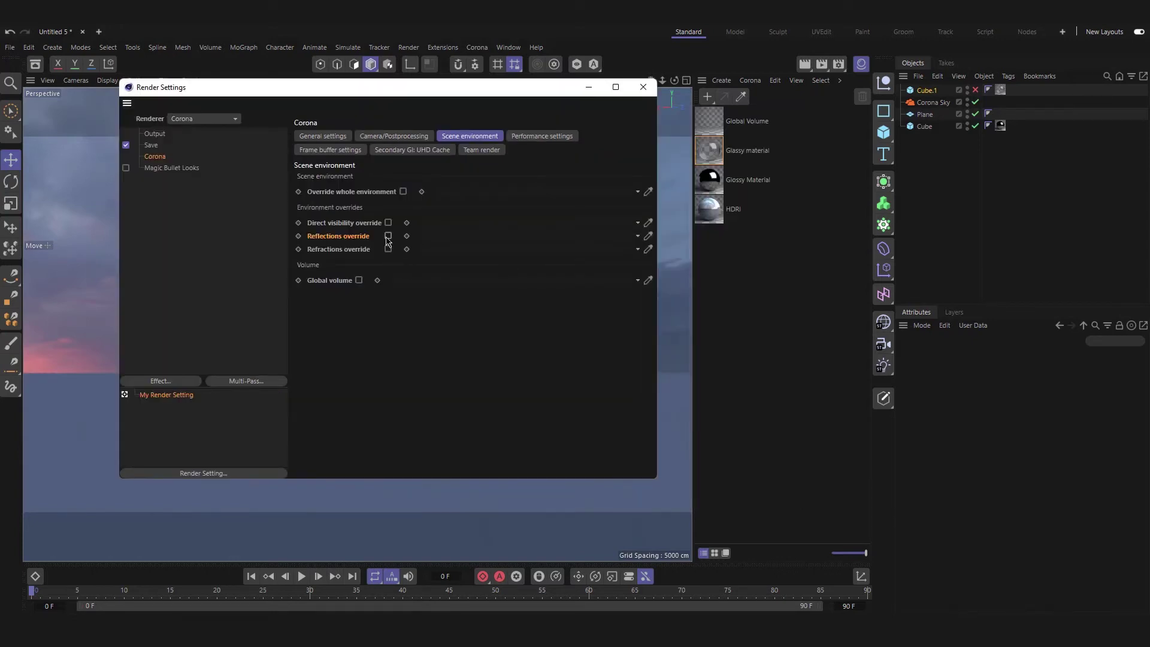
Step: Enable Reflections override with the HDRI material, inspect the glossy cube's reflection, then disable it
click(387, 236)
drag(709, 210, 463, 235)
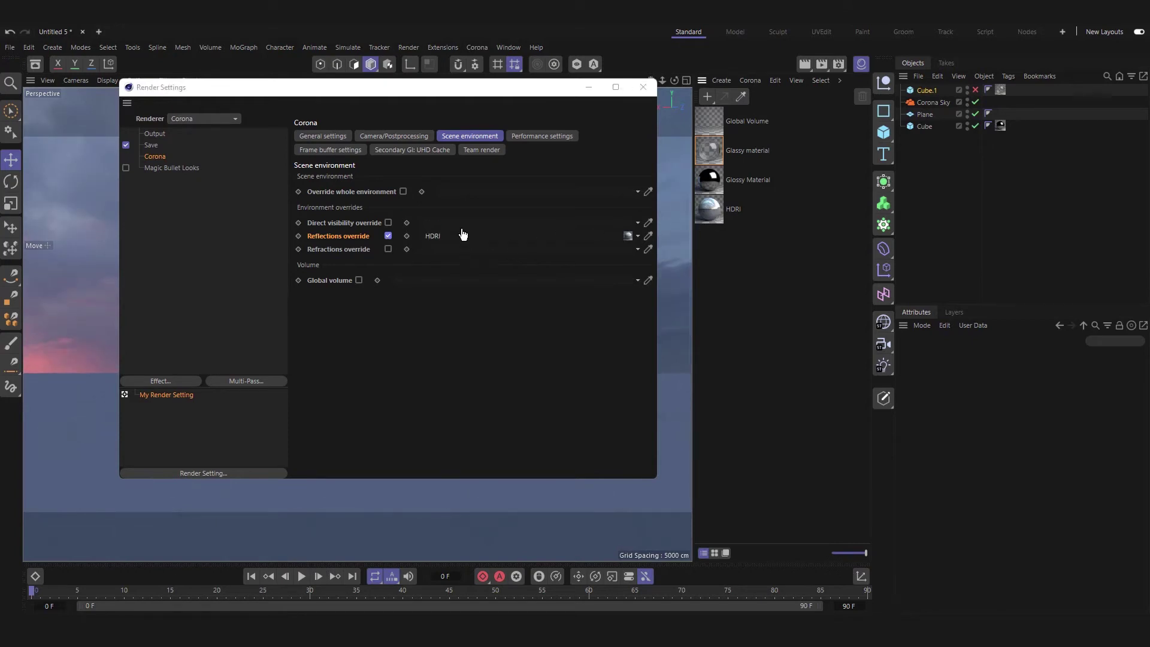
drag(428, 90, 875, 105)
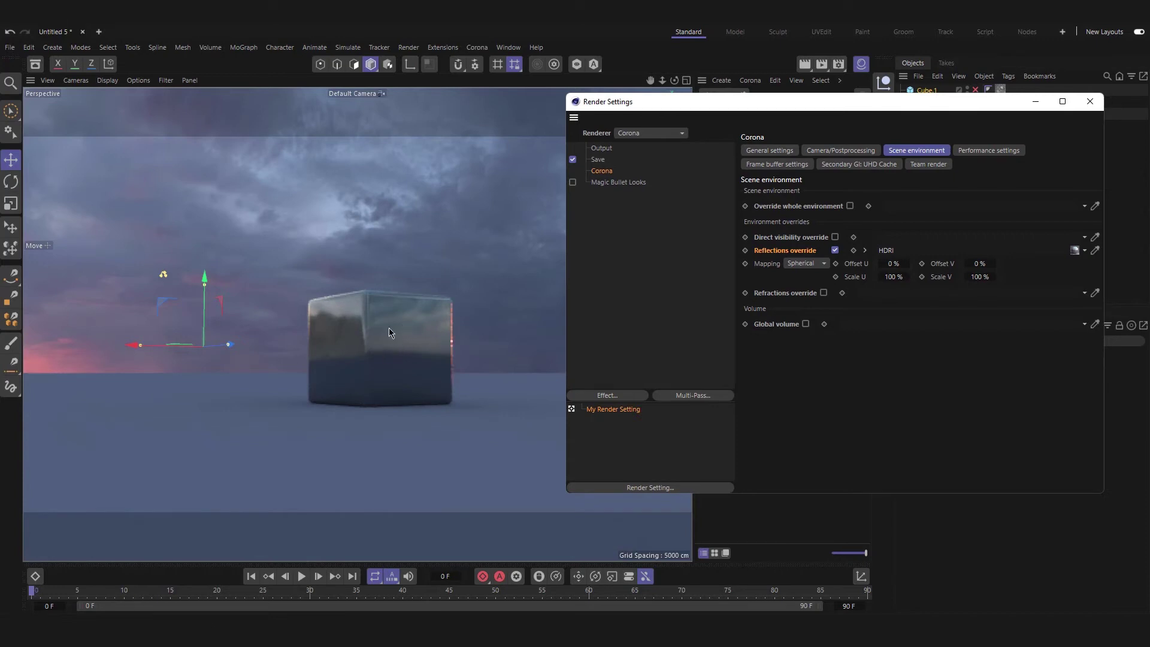
click(835, 250)
drag(896, 108, 637, 91)
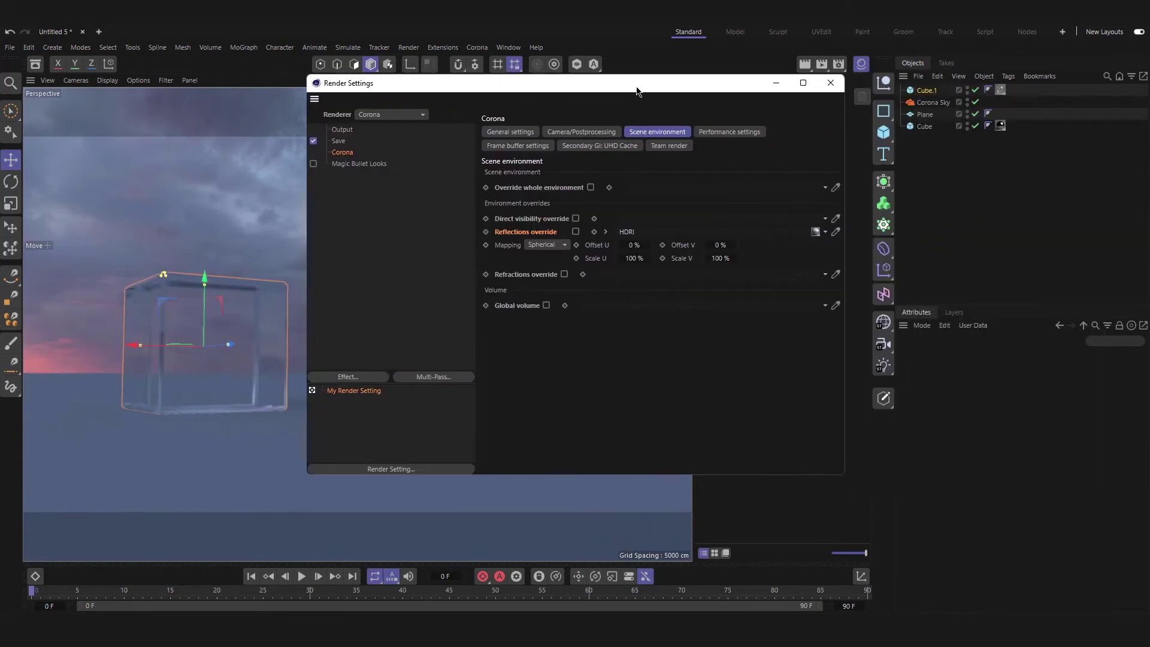
Step: Clear the HDRI material from the Reflections override link
click(819, 234)
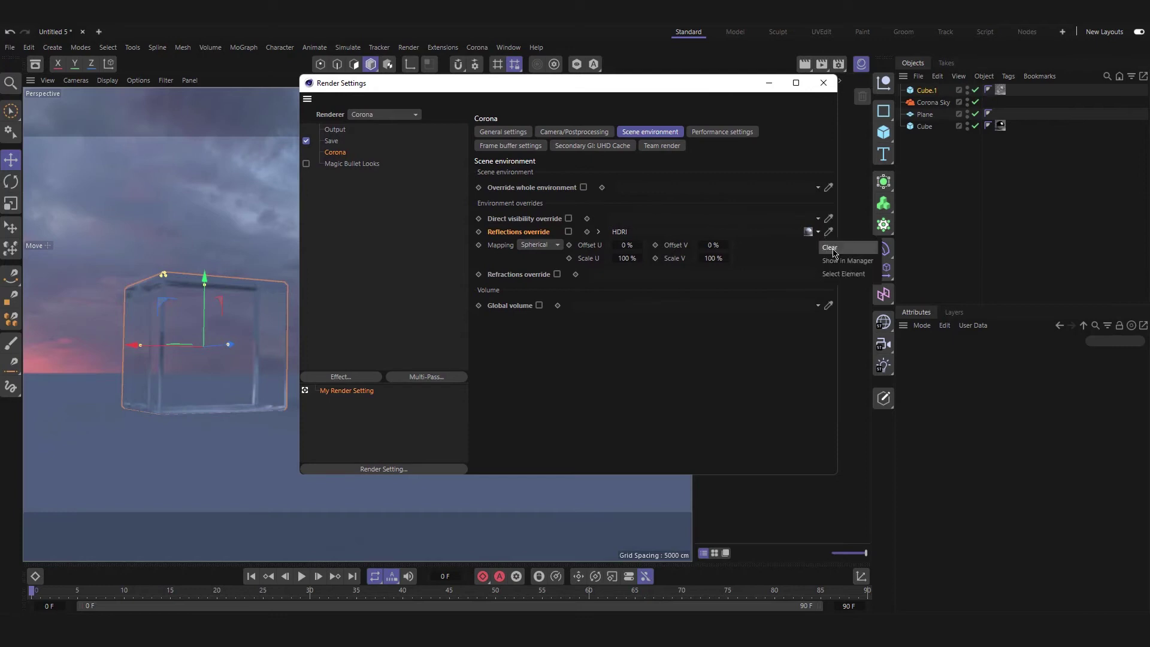
click(839, 247)
drag(723, 84, 991, 240)
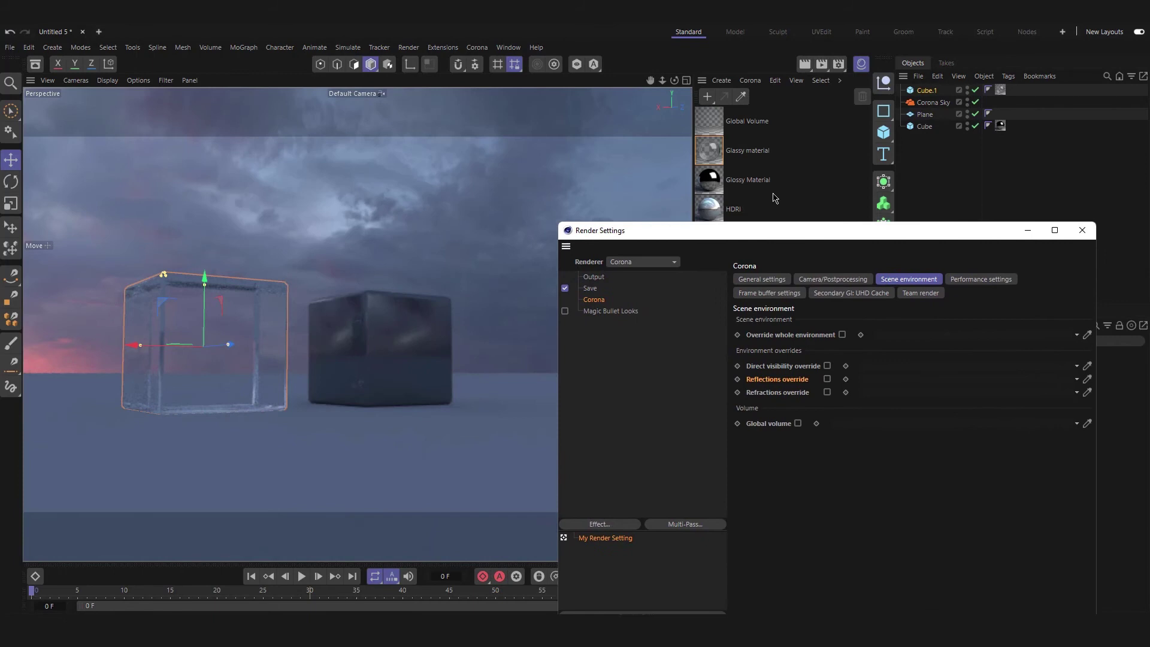
Step: Enable Refractions override with the HDRI material, view it through the glass cube, then disable it
drag(770, 230, 878, 392)
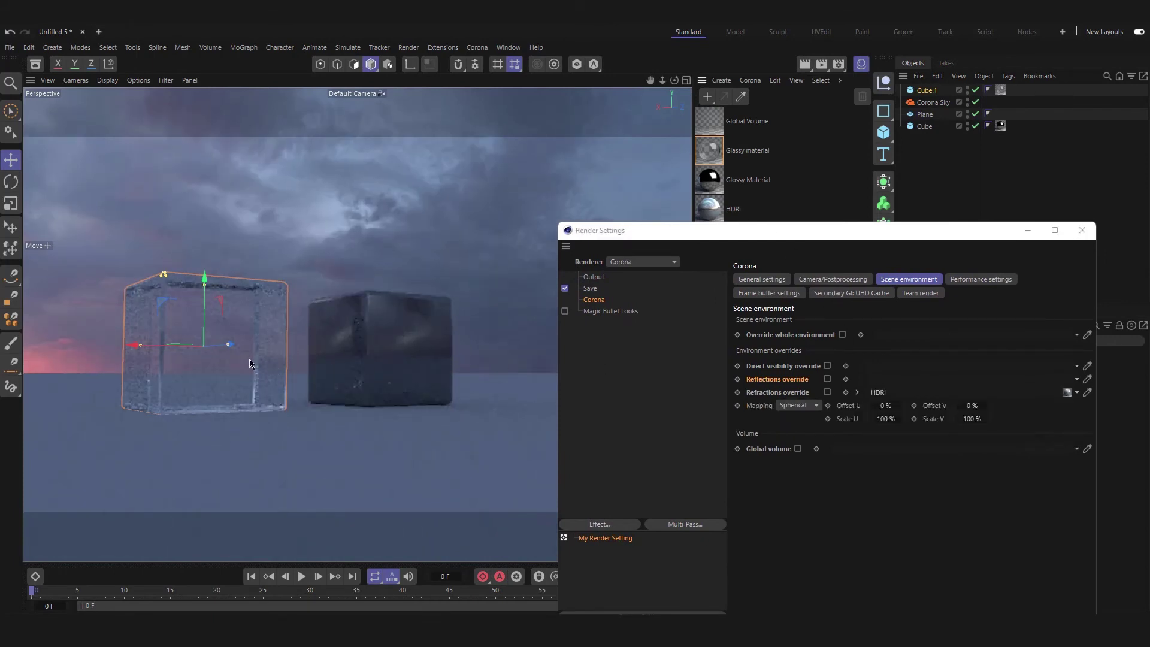
drag(745, 239, 488, 295)
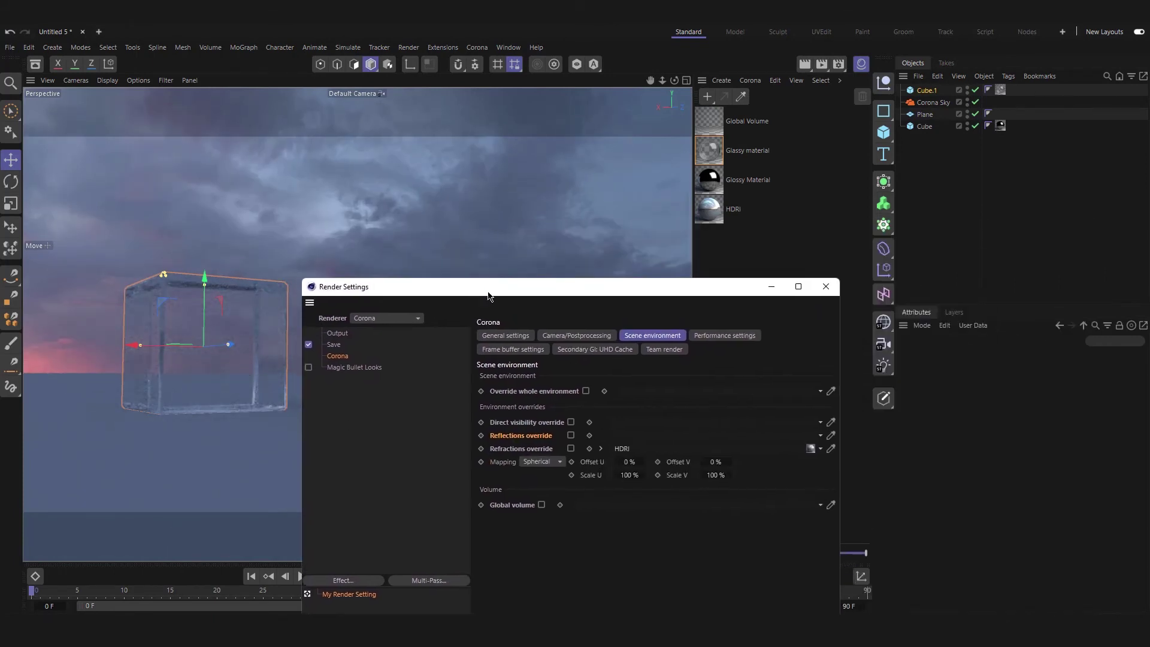
click(571, 449)
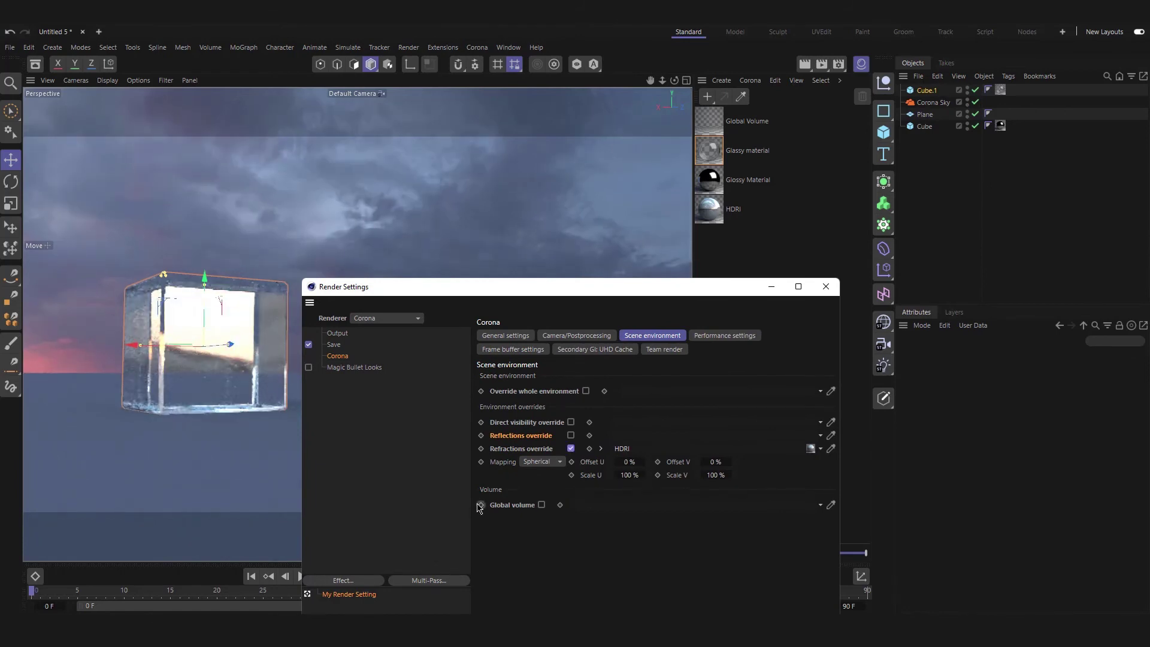
drag(528, 291, 730, 126)
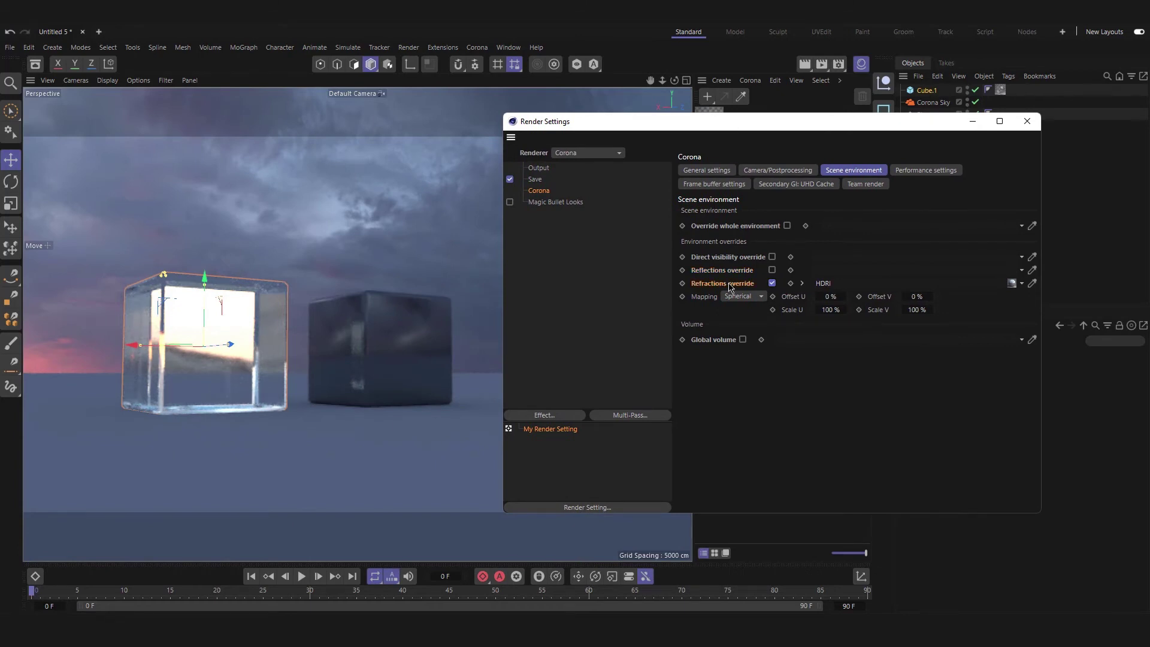
click(772, 283)
drag(802, 122, 435, 108)
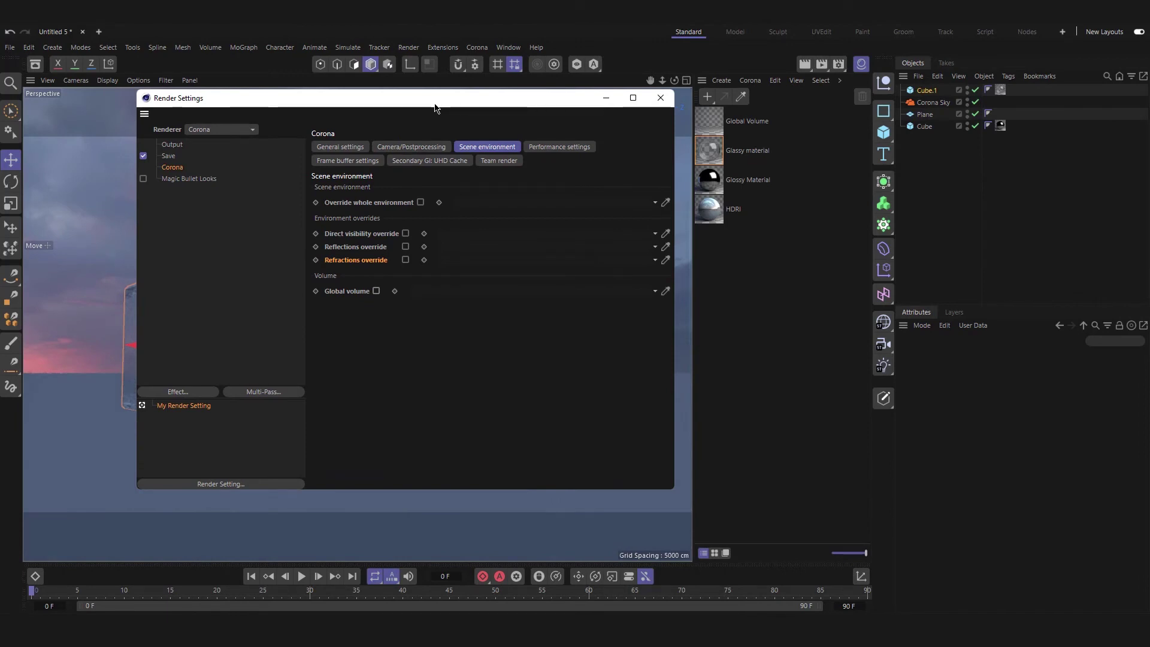
Step: Enable Global volume with the Global Volume material linked, filling the scene with fog
click(376, 291)
drag(718, 123, 449, 292)
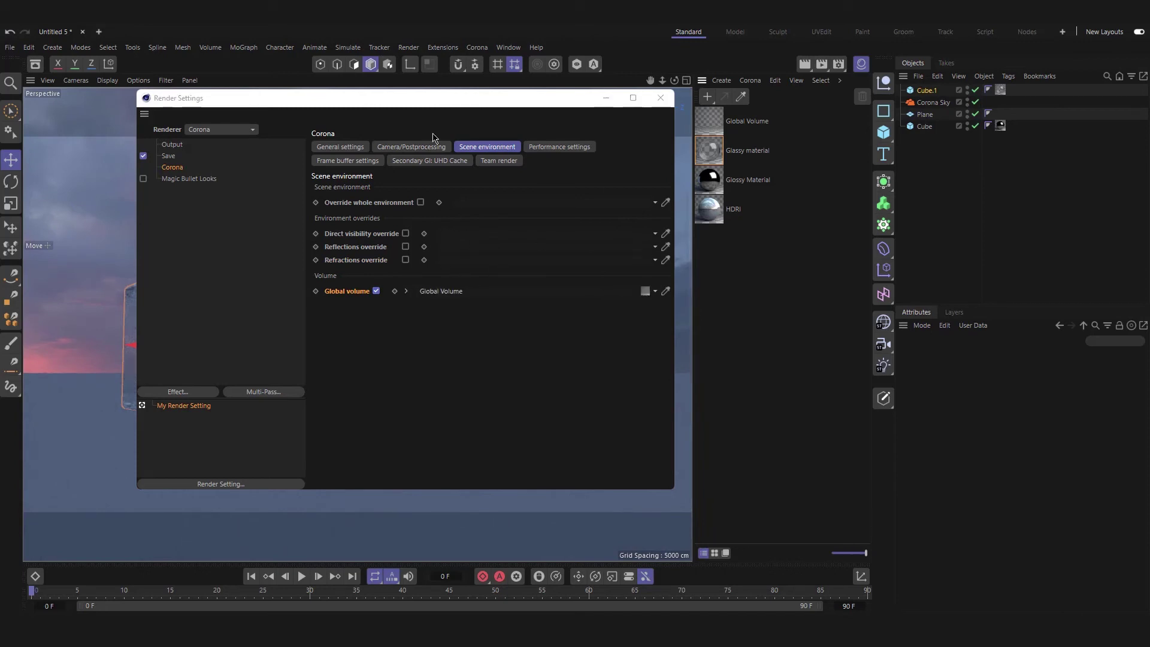
drag(425, 101, 820, 136)
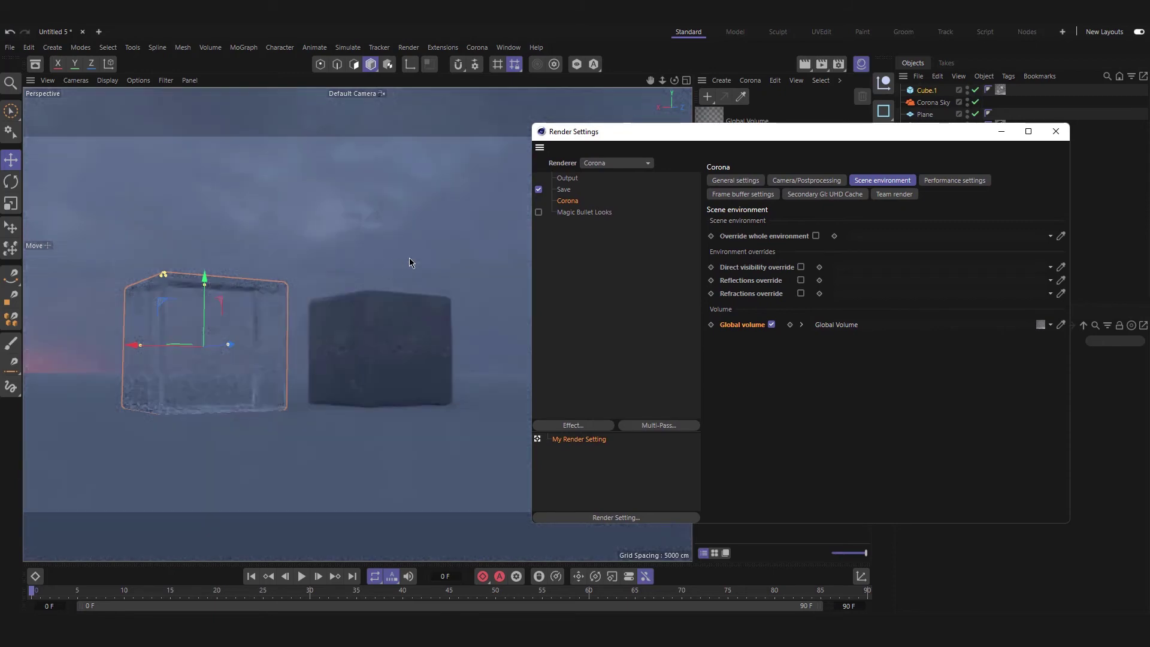
Step: Close Render Settings, then review and close the Global Volume material's settings
click(1056, 131)
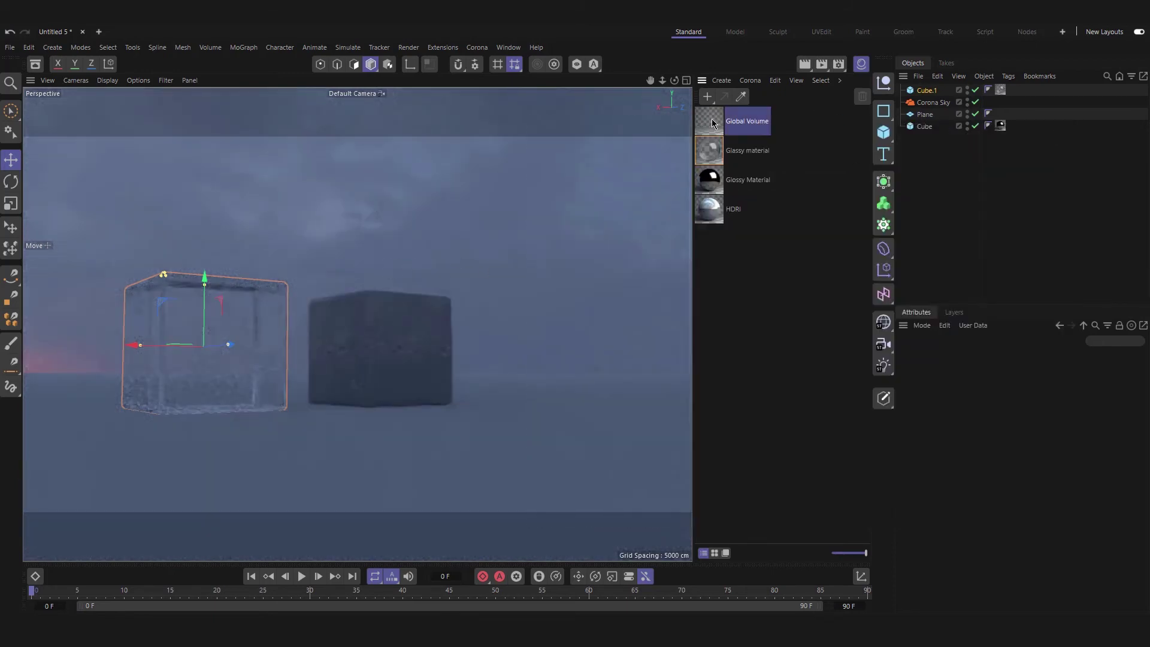
double_click(712, 123)
drag(838, 111, 359, 84)
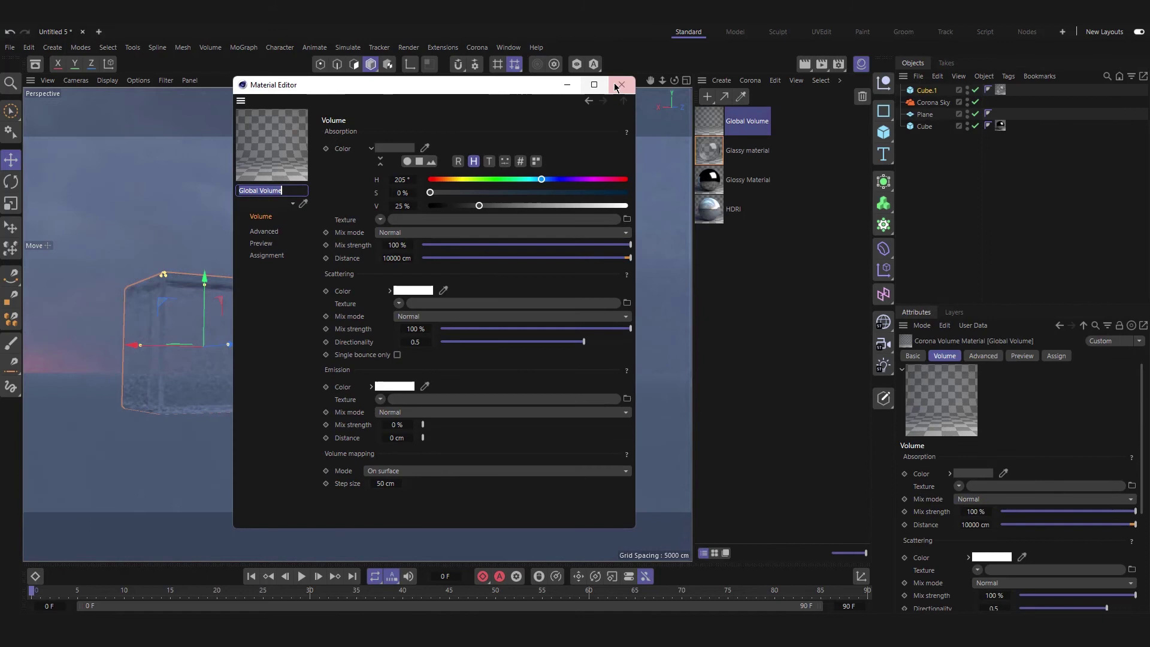
click(621, 85)
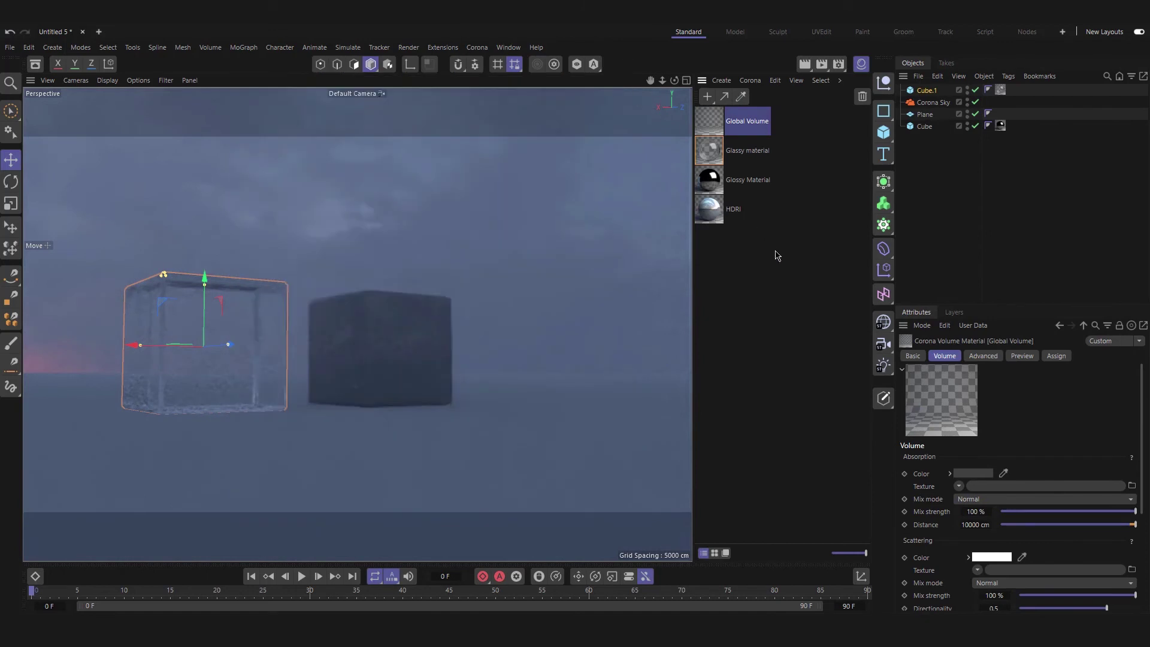